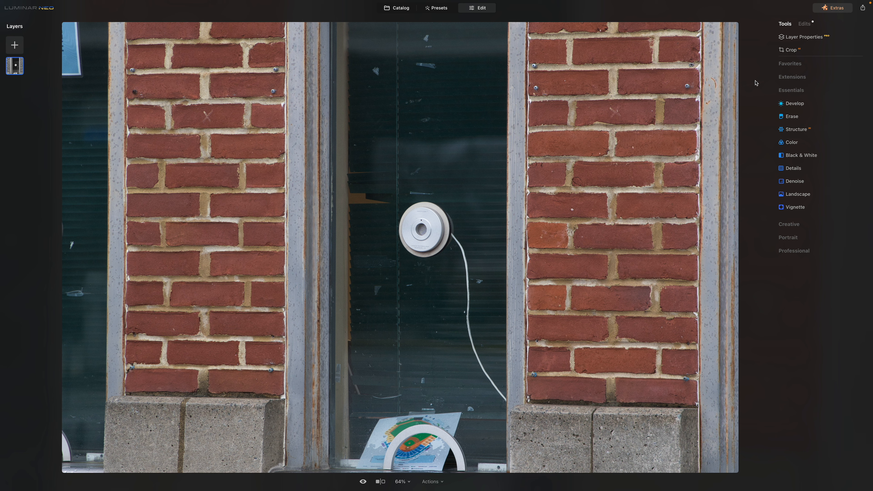
Start cropping the photo by pulling in its left edge, and set the crop ratio to Free.
{"action": "left_click", "coordinate": [788, 51]}
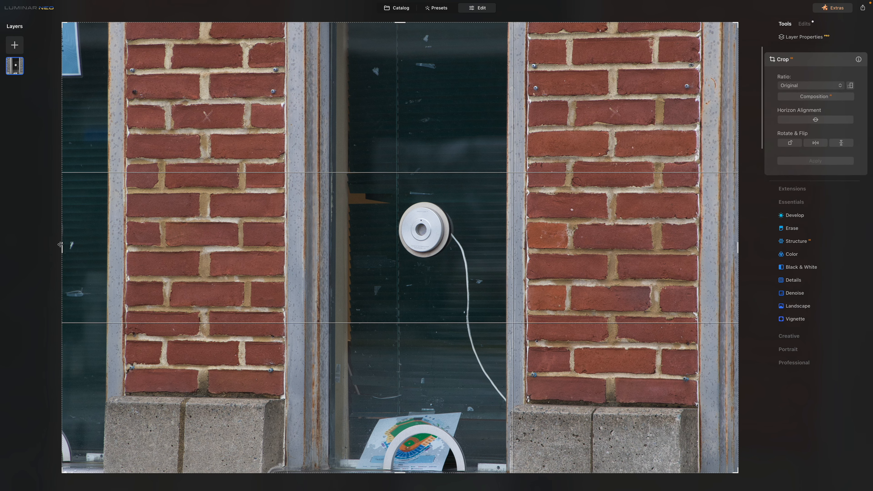
{"action": "left_click_drag", "start_coordinate": [61, 244], "coordinate": [110, 246]}
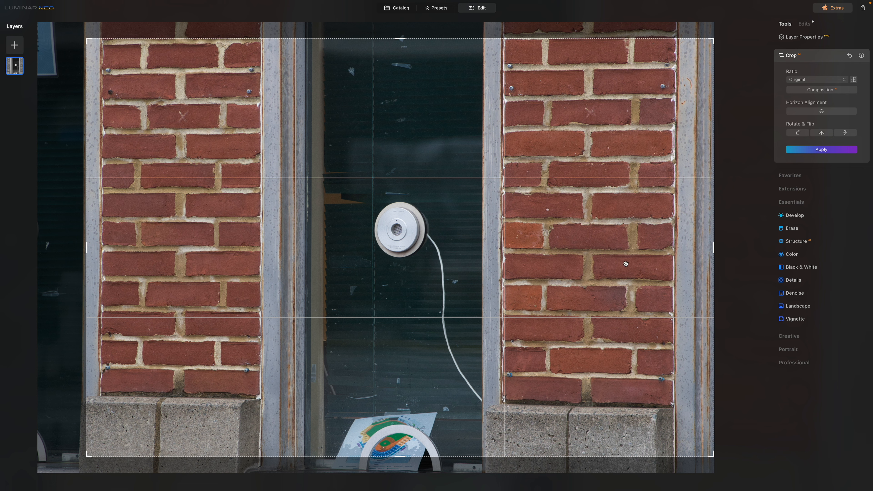
{"action": "left_click", "coordinate": [820, 86]}
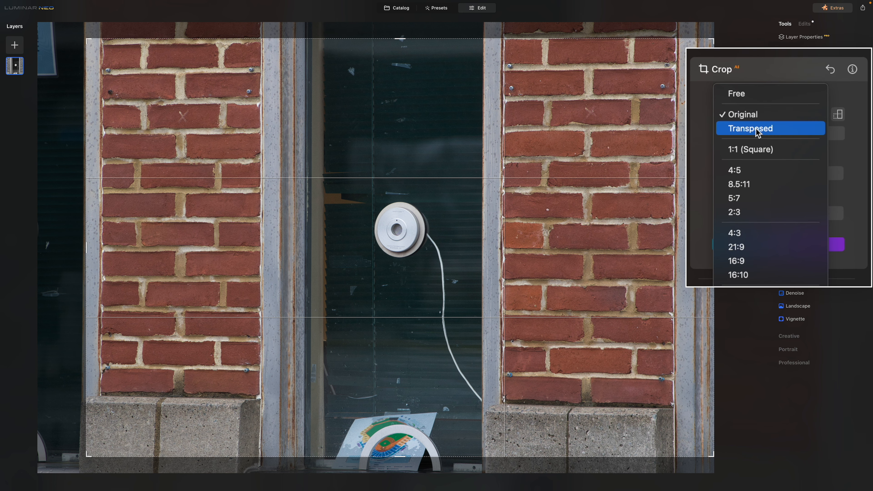
{"action": "left_click", "coordinate": [754, 100]}
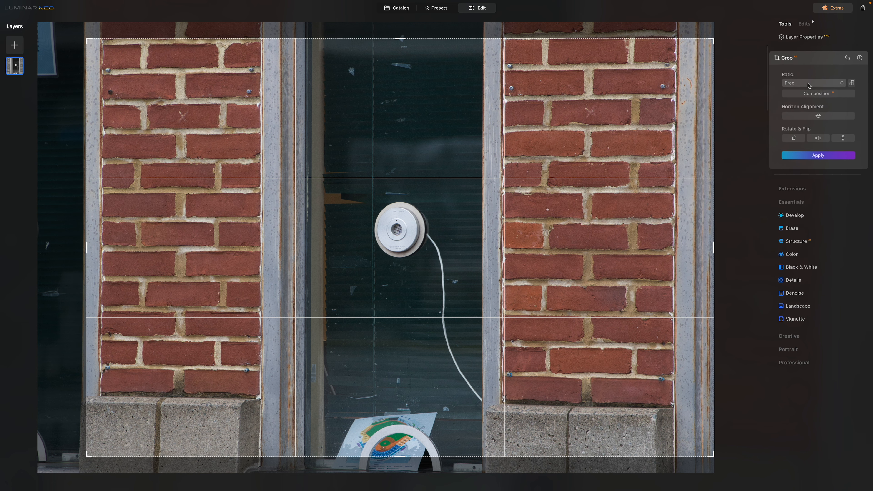
Extend the crop to the photo's full height, trim both sides to the outer edges of the brick columns, and apply it.
{"action": "left_click_drag", "start_coordinate": [400, 38], "coordinate": [403, 23]}
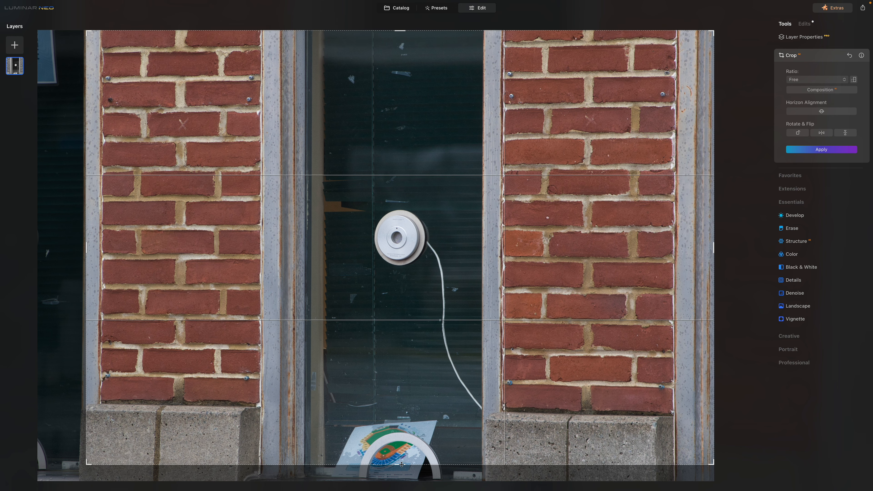
{"action": "left_click_drag", "start_coordinate": [402, 465], "coordinate": [401, 480]}
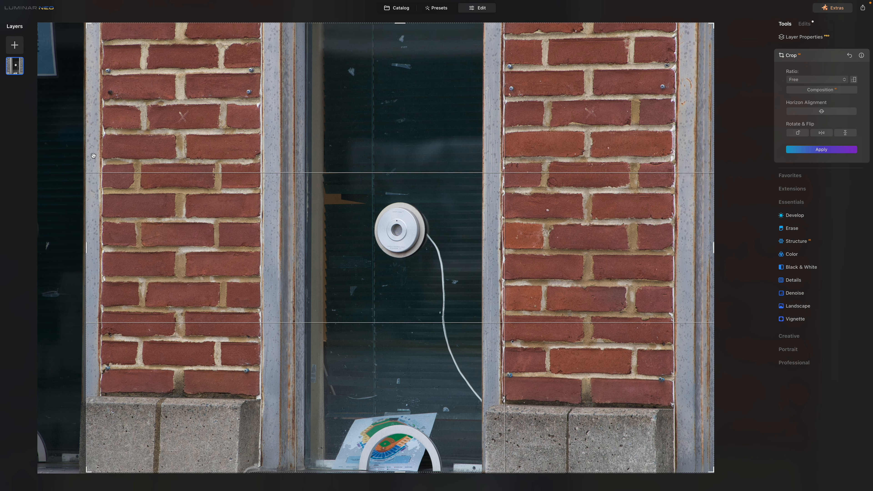
{"action": "mouse_move", "coordinate": [85, 247]}
{"action": "left_mouse_down"}
{"action": "mouse_move", "coordinate": [39, 248]}
{"action": "mouse_move", "coordinate": [132, 248]}
{"action": "mouse_move", "coordinate": [85, 249]}
{"action": "mouse_move", "coordinate": [102, 249]}
{"action": "left_mouse_up"}
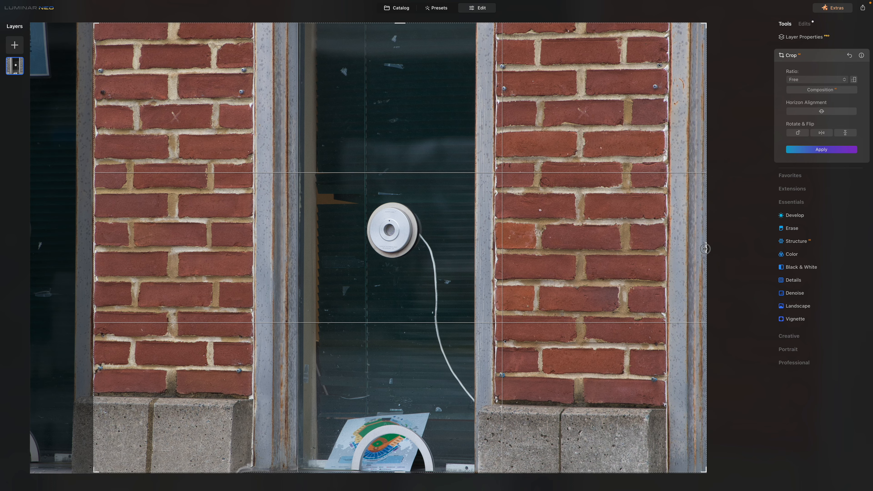
{"action": "left_click_drag", "start_coordinate": [705, 249], "coordinate": [668, 251]}
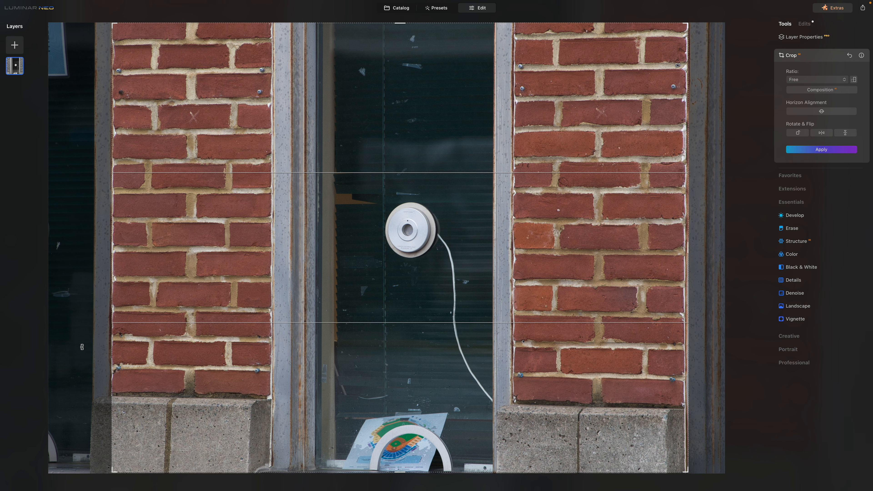
{"action": "left_click", "coordinate": [818, 151]}
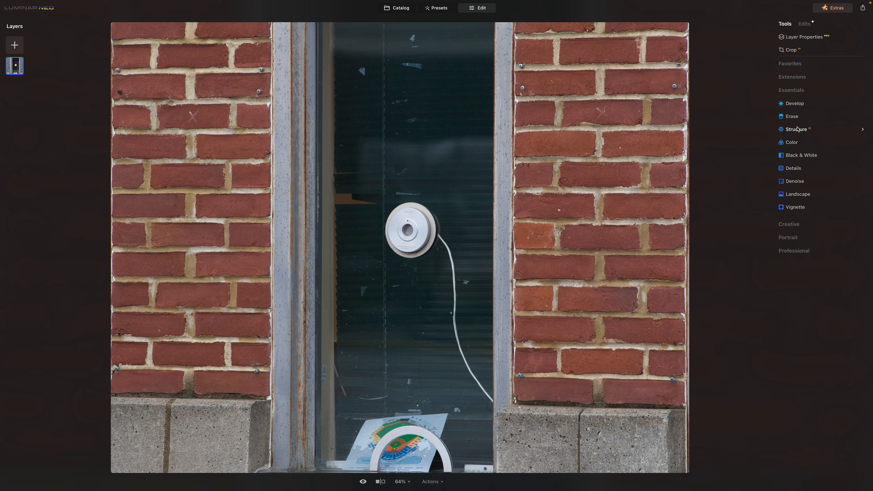
With the Erase tool at brush size 14, mark all the metal screws on both brick columns.
{"action": "left_click", "coordinate": [791, 91]}
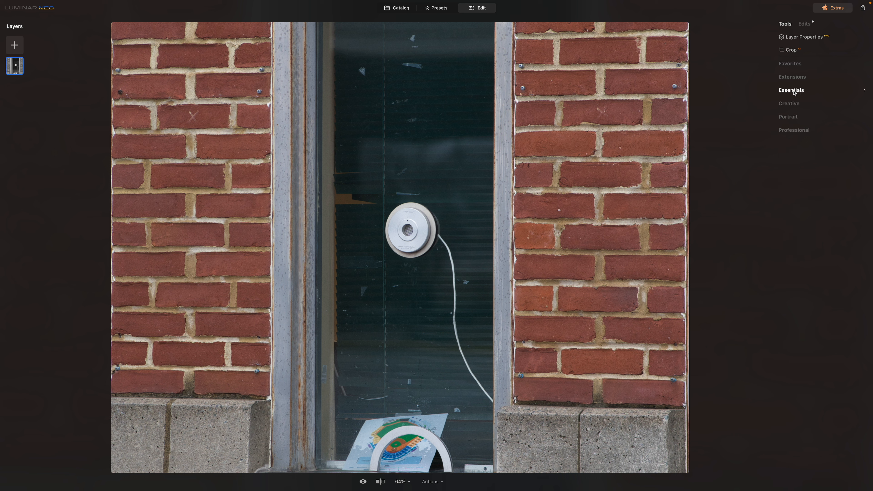
{"action": "left_click", "coordinate": [794, 92]}
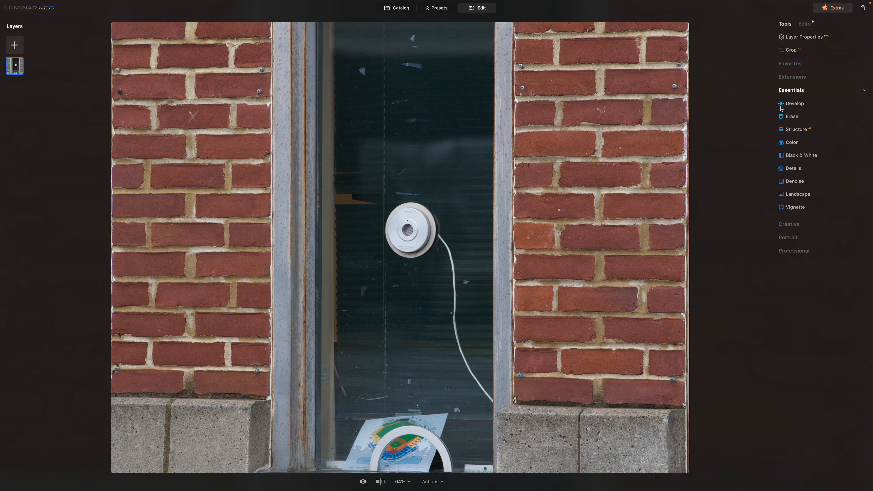
{"action": "left_click", "coordinate": [793, 118]}
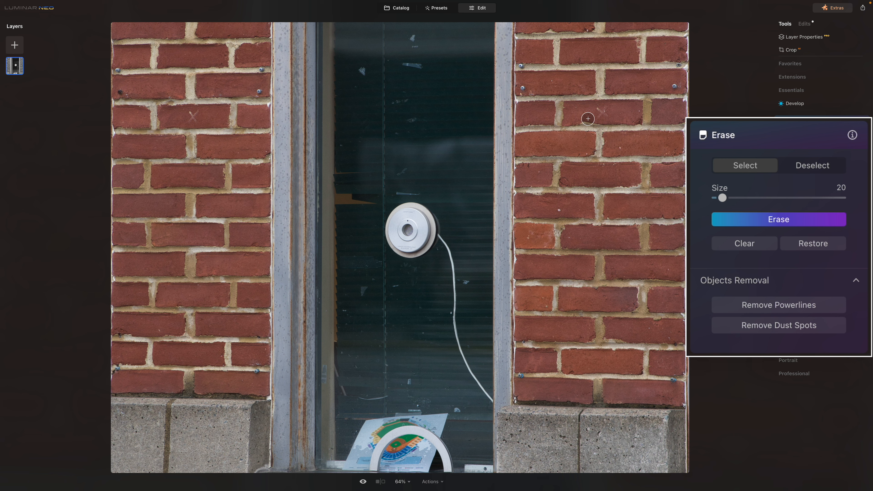
{"action": "key", "text": "bracketleft"}
{"action": "left_click", "coordinate": [522, 66]}
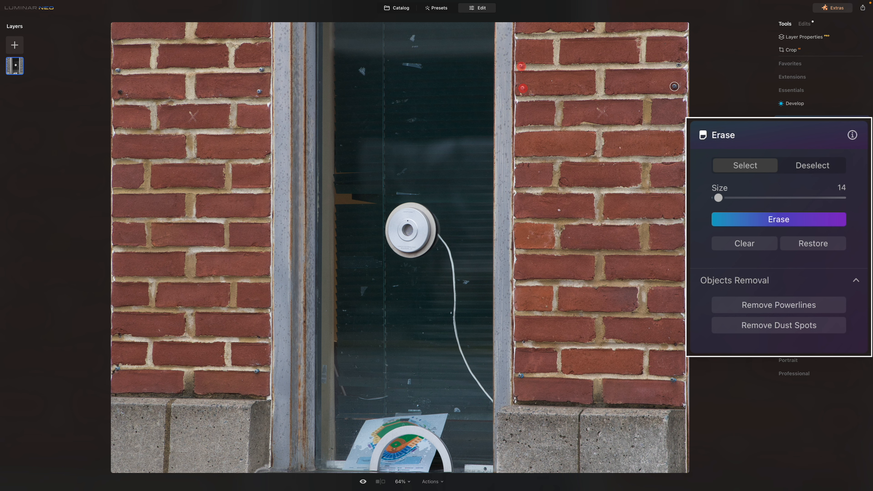
{"action": "left_click", "coordinate": [674, 86]}
{"action": "left_click", "coordinate": [678, 65]}
{"action": "left_click", "coordinate": [520, 375]}
{"action": "left_click", "coordinate": [673, 380]}
{"action": "left_click", "coordinate": [262, 71]}
{"action": "left_click", "coordinate": [259, 92]}
{"action": "left_click", "coordinate": [118, 70]}
{"action": "left_click", "coordinate": [120, 92]}
{"action": "left_click", "coordinate": [257, 371]}
{"action": "left_click", "coordinate": [118, 369]}
Mark the X scratches on both brick columns and a spot low on the left column, and erase all marked areas.
{"action": "left_click", "coordinate": [603, 114]}
{"action": "left_click_drag", "start_coordinate": [604, 113], "coordinate": [601, 112]}
{"action": "left_click_drag", "start_coordinate": [606, 116], "coordinate": [603, 112]}
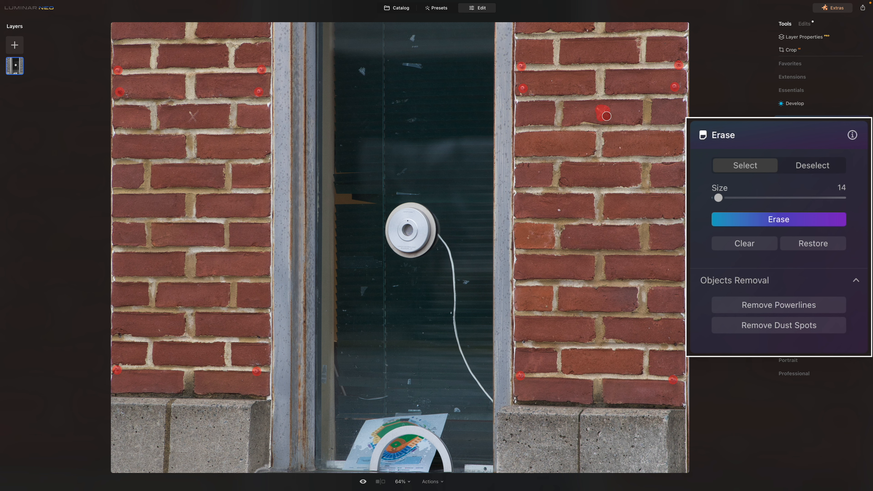
{"action": "left_click_drag", "start_coordinate": [191, 120], "coordinate": [195, 117]}
{"action": "left_click", "coordinate": [121, 337]}
{"action": "left_click", "coordinate": [751, 221]}
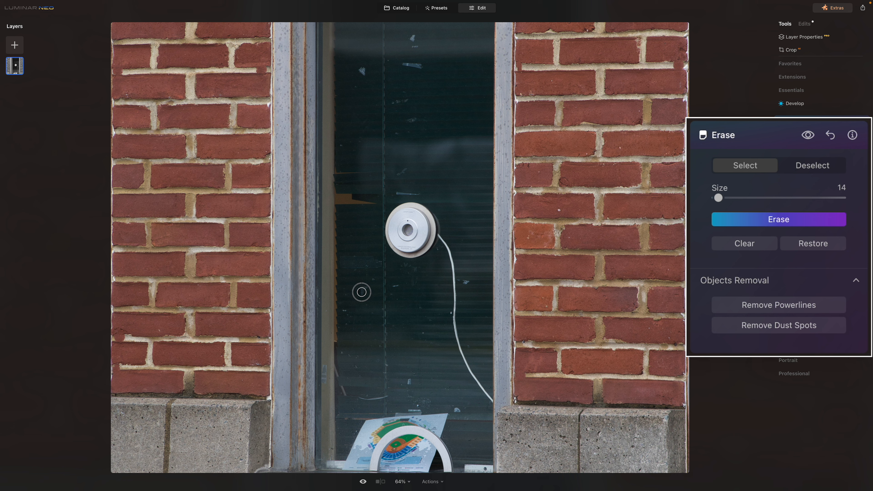
Mark the larger debris specks and streaks on the window glass below and above the round speaker for erasing.
{"action": "left_click", "coordinate": [362, 292]}
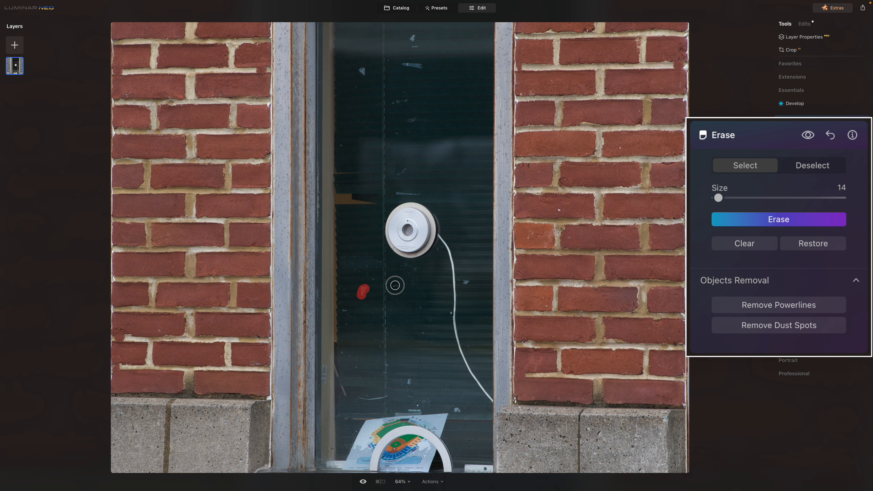
{"action": "left_click", "coordinate": [395, 285]}
{"action": "left_click", "coordinate": [466, 282]}
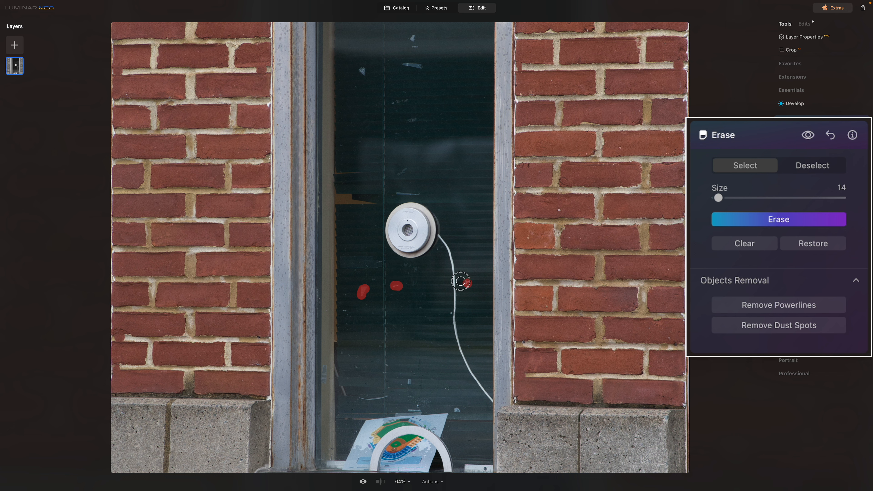
{"action": "left_click", "coordinate": [460, 281]}
{"action": "mouse_move", "coordinate": [408, 379]}
{"action": "left_mouse_down"}
{"action": "mouse_move", "coordinate": [376, 399]}
{"action": "mouse_move", "coordinate": [359, 398]}
{"action": "left_mouse_up"}
{"action": "left_click", "coordinate": [455, 410]}
{"action": "left_click_drag", "start_coordinate": [414, 37], "coordinate": [413, 38]}
{"action": "left_click_drag", "start_coordinate": [402, 65], "coordinate": [420, 67]}
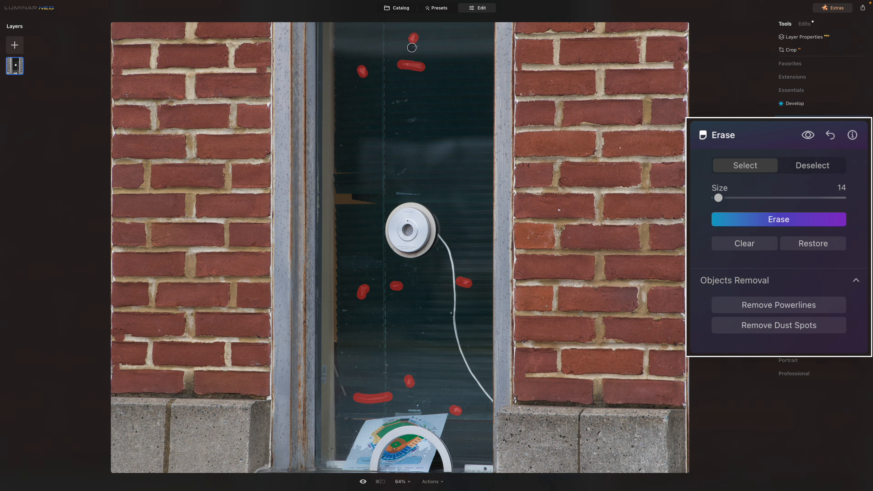
Mark the remaining smudges on the glass above, beside and below the speaker and on the window's left frame, and erase all marked areas.
{"action": "left_click_drag", "start_coordinate": [407, 100], "coordinate": [394, 101]}
{"action": "left_click_drag", "start_coordinate": [410, 121], "coordinate": [418, 119]}
{"action": "left_click_drag", "start_coordinate": [406, 172], "coordinate": [400, 175]}
{"action": "left_click_drag", "start_coordinate": [397, 194], "coordinate": [420, 195]}
{"action": "left_click", "coordinate": [345, 311]}
{"action": "left_click_drag", "start_coordinate": [379, 265], "coordinate": [344, 263]}
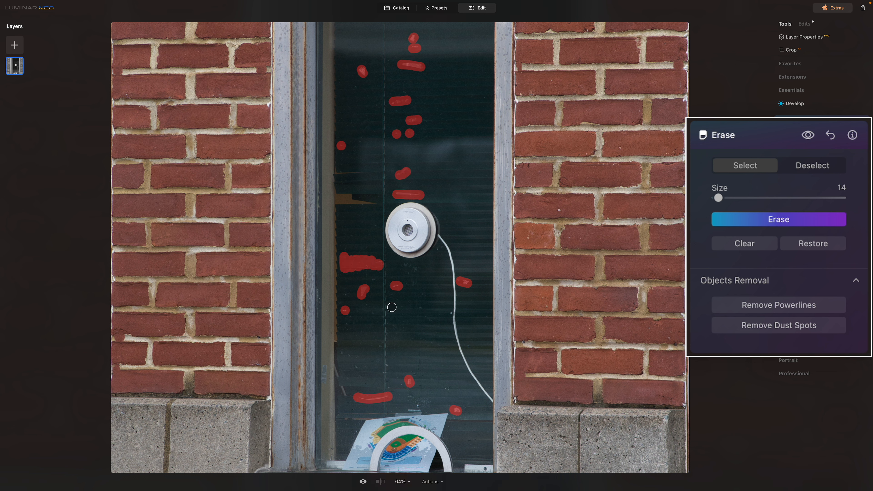
{"action": "left_click_drag", "start_coordinate": [409, 399], "coordinate": [432, 403]}
{"action": "left_click_drag", "start_coordinate": [324, 385], "coordinate": [325, 364]}
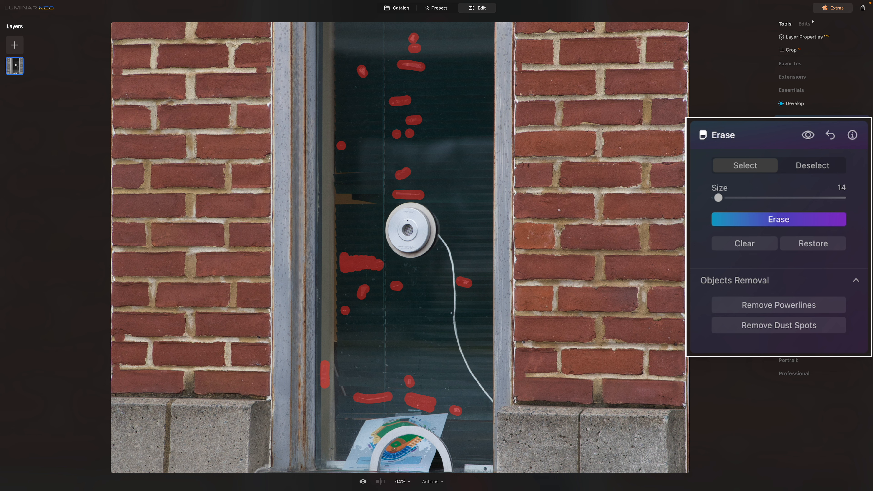
{"action": "left_click", "coordinate": [757, 222]}
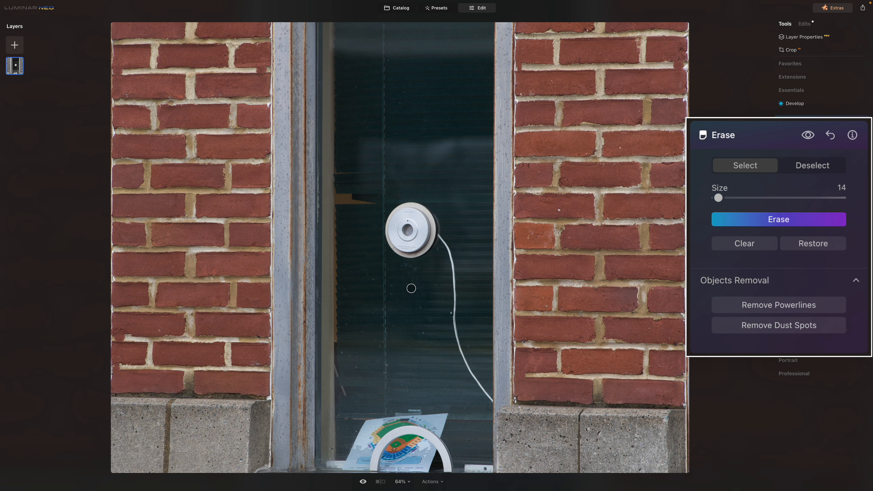
Mark the small leftover specks beneath the speaker and on the lower left of the glass, and erase them.
{"action": "mouse_move", "coordinate": [411, 289]}
{"action": "left_mouse_down"}
{"action": "mouse_move", "coordinate": [415, 268]}
{"action": "mouse_move", "coordinate": [401, 266]}
{"action": "left_mouse_up"}
{"action": "left_click", "coordinate": [423, 335]}
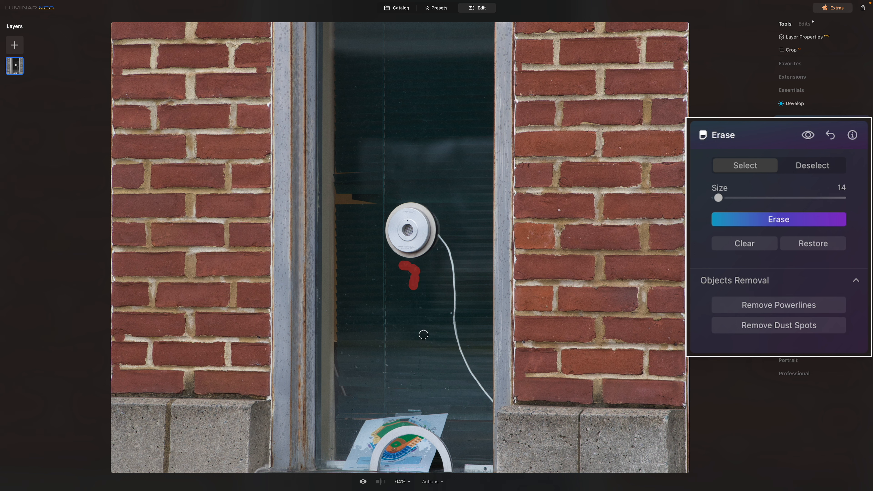
{"action": "left_click", "coordinate": [433, 320]}
{"action": "left_click", "coordinate": [422, 309]}
{"action": "left_click", "coordinate": [398, 300]}
{"action": "left_click", "coordinate": [374, 280]}
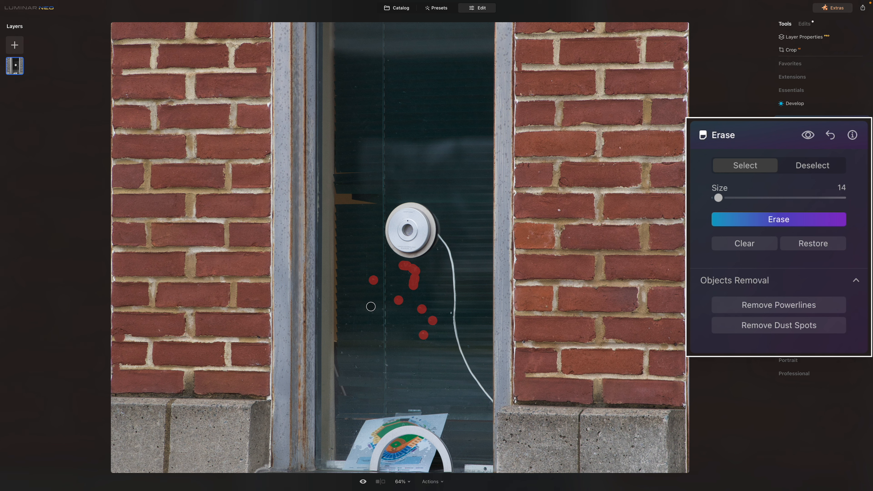
{"action": "left_click", "coordinate": [346, 324]}
{"action": "left_click", "coordinate": [341, 354]}
{"action": "left_click", "coordinate": [350, 356]}
{"action": "left_click", "coordinate": [357, 357]}
{"action": "left_click", "coordinate": [356, 367]}
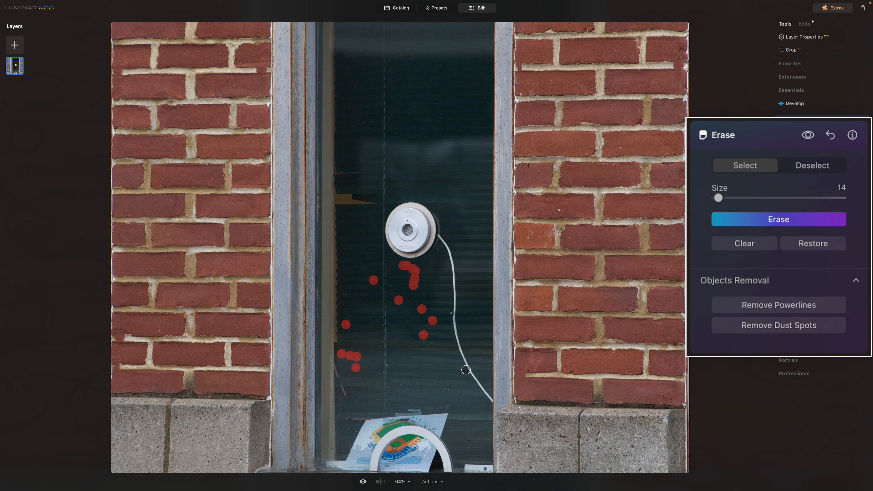
{"action": "left_click", "coordinate": [811, 220]}
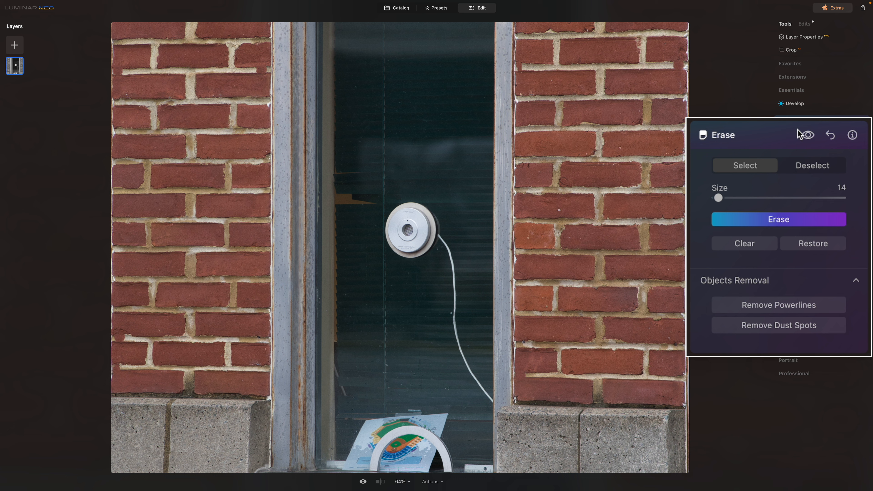
Compare the photo with and without the erasures, and erase the remaining speck beside the white cable.
{"action": "left_click", "coordinate": [808, 135]}
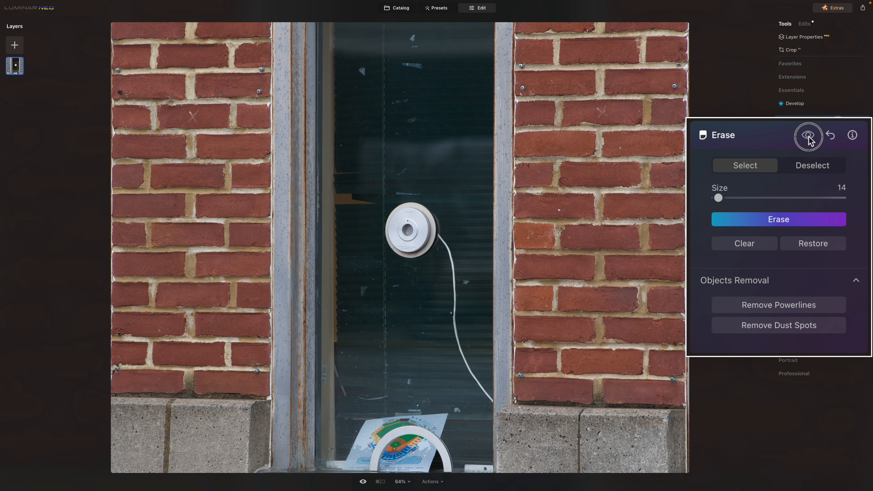
{"action": "left_click", "coordinate": [809, 137]}
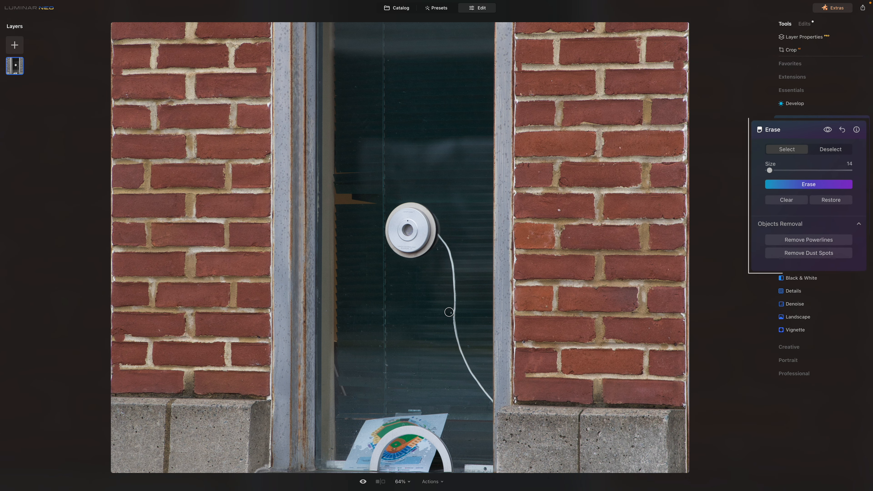
{"action": "left_click", "coordinate": [449, 313]}
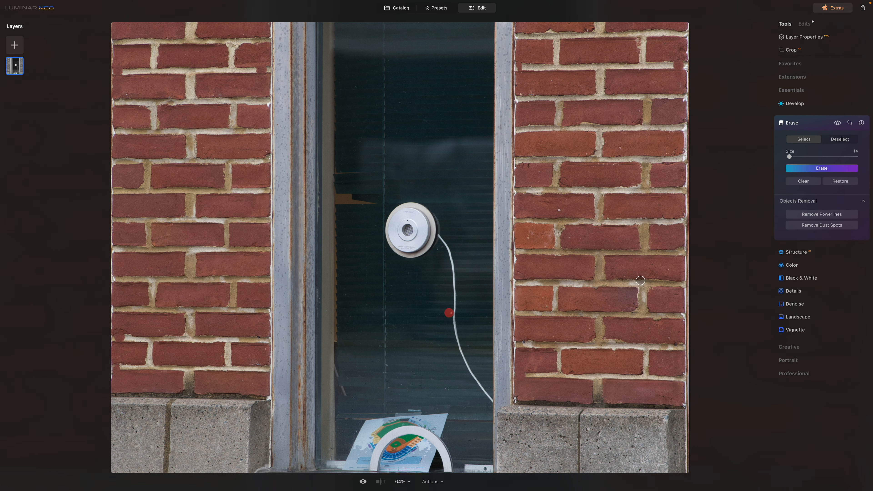
{"action": "left_click", "coordinate": [825, 167]}
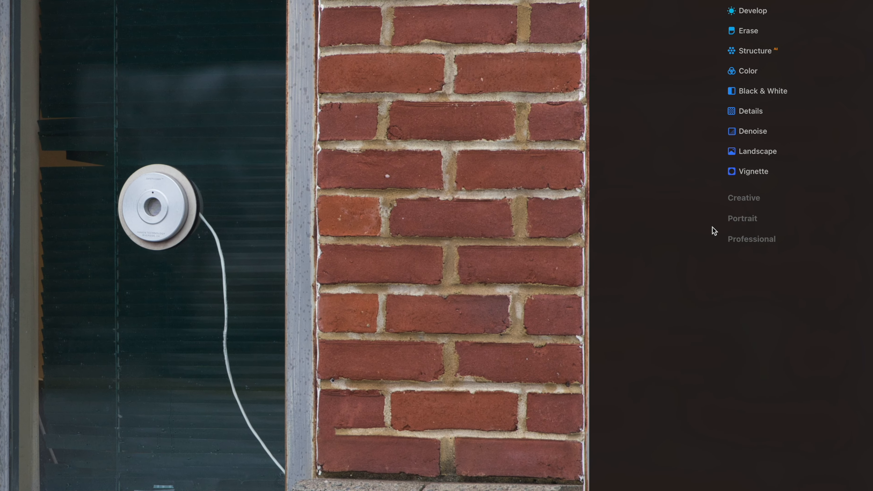
Clone intact mortar over the gap in the mortar line near the upper right edge of the left brick column.
{"action": "left_click", "coordinate": [742, 238]}
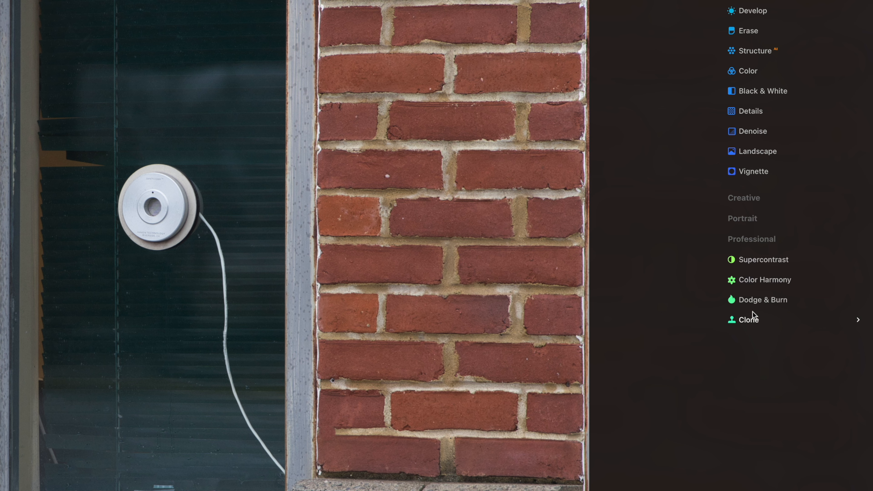
{"action": "left_click", "coordinate": [749, 322]}
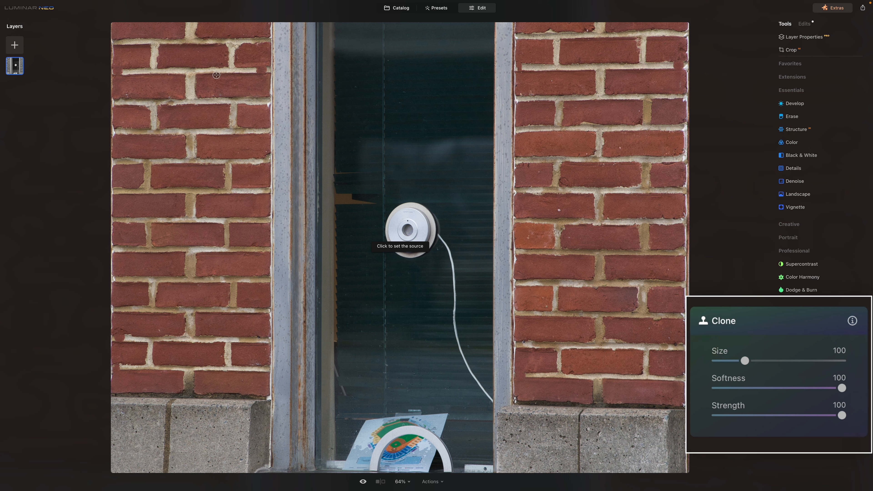
{"action": "key", "text": "super+equal"}
{"action": "key", "text": "super+equal"}
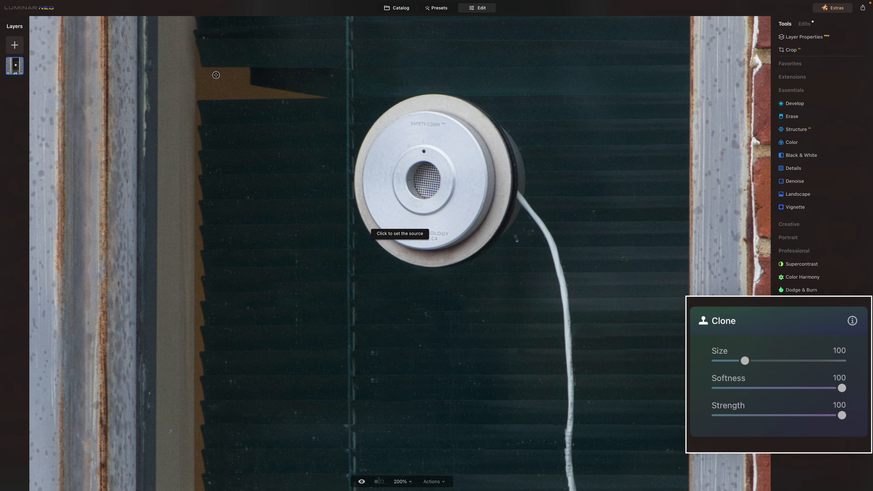
{"action": "key", "text": "space"}
{"action": "left_click_drag", "start_coordinate": [157, 64], "coordinate": [487, 433]}
{"action": "left_click_drag", "start_coordinate": [241, 121], "coordinate": [410, 225]}
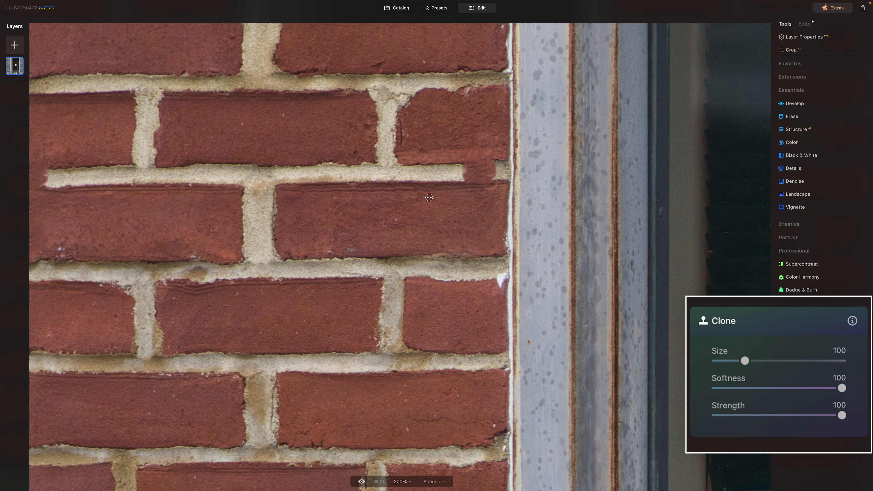
{"action": "left_click", "coordinate": [413, 164]}
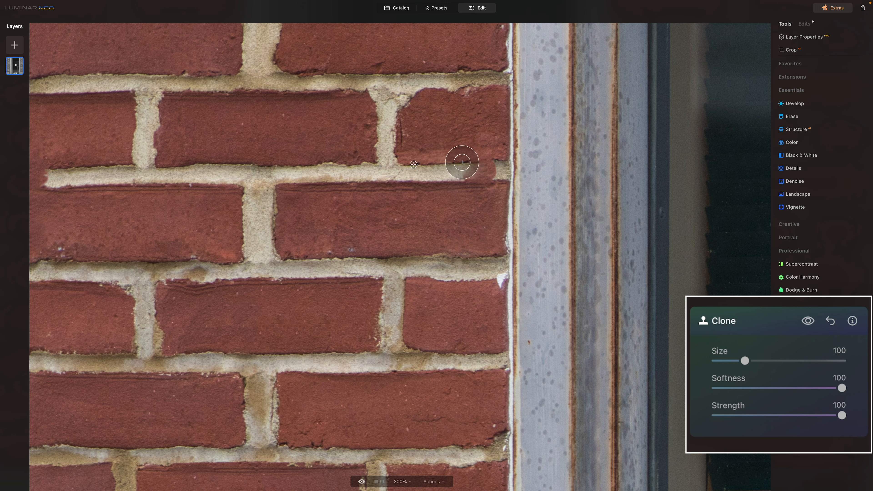
{"action": "left_click", "coordinate": [462, 162]}
{"action": "left_click_drag", "start_coordinate": [462, 162], "coordinate": [478, 162]}
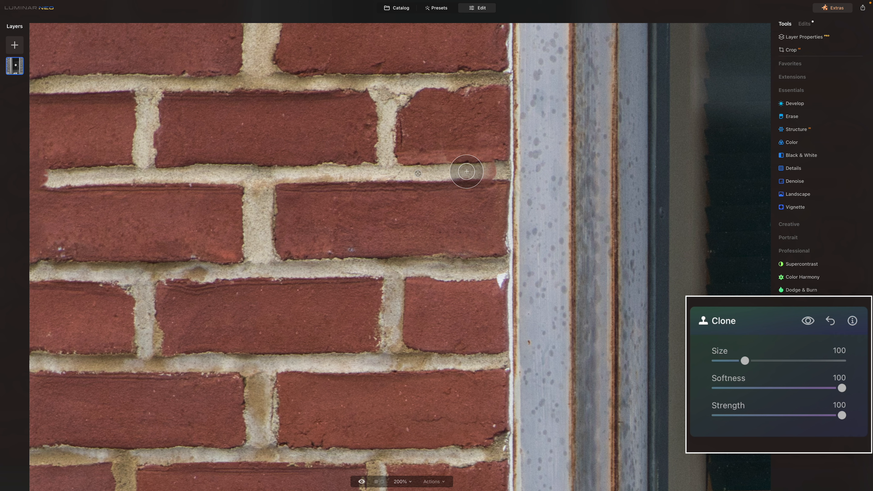
Reduce the Clone brush size to 52 and clone intact mortar over the remaining gap near the mortar line's right end.
{"action": "key", "text": "bracketleft"}
{"action": "key", "text": "bracketleft"}
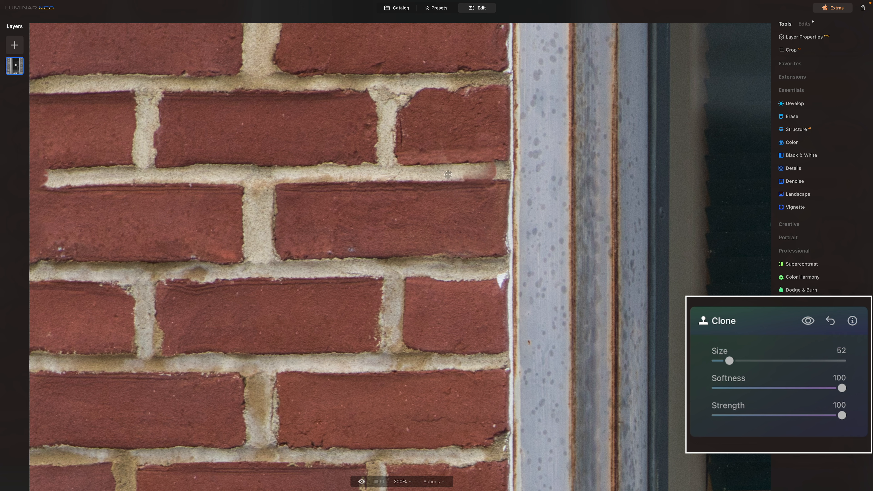
{"action": "left_click", "coordinate": [415, 181], "text": "alt"}
{"action": "left_click", "coordinate": [410, 181], "text": "alt"}
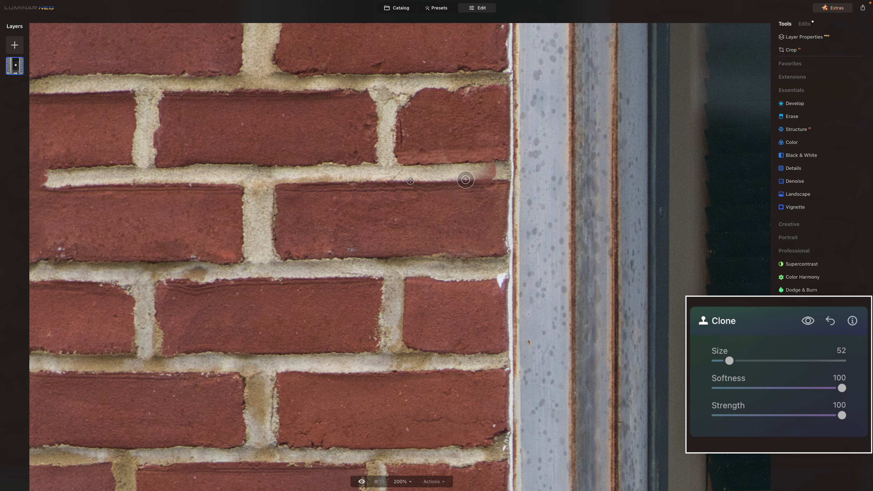
{"action": "mouse_move", "coordinate": [466, 180]}
{"action": "left_mouse_down"}
{"action": "mouse_move", "coordinate": [494, 179]}
{"action": "mouse_move", "coordinate": [492, 168]}
{"action": "mouse_move", "coordinate": [461, 174]}
{"action": "mouse_move", "coordinate": [493, 170]}
{"action": "mouse_move", "coordinate": [468, 170]}
{"action": "left_mouse_up"}
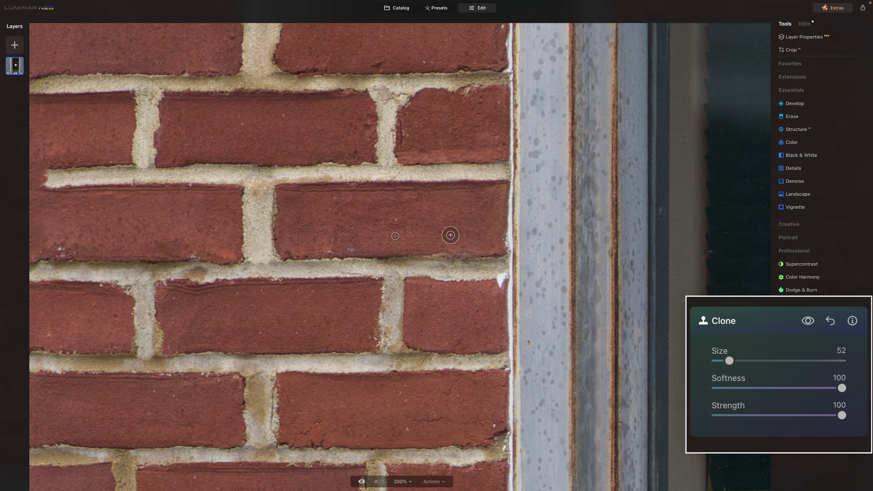
Compare the brick wall with and without the cloned mortar repair.
{"action": "left_click", "coordinate": [808, 321]}
{"action": "left_click", "coordinate": [808, 321]}
{"action": "left_click", "coordinate": [808, 321]}
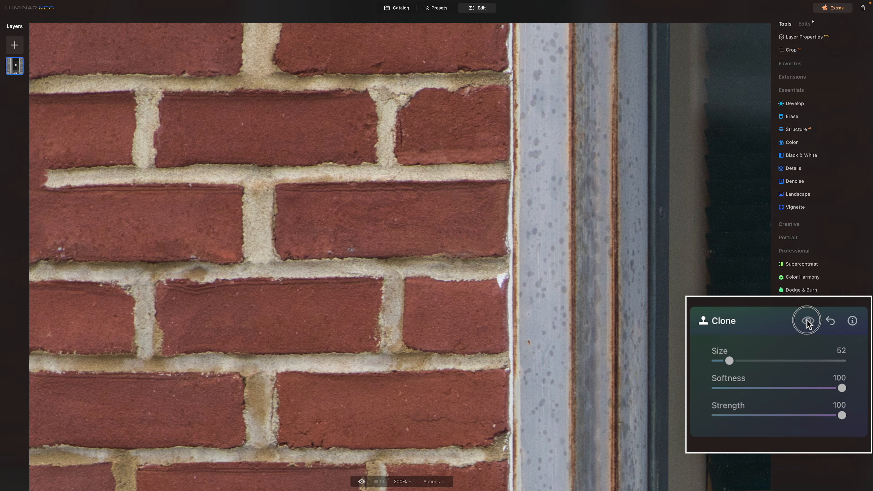
{"action": "left_click", "coordinate": [808, 322]}
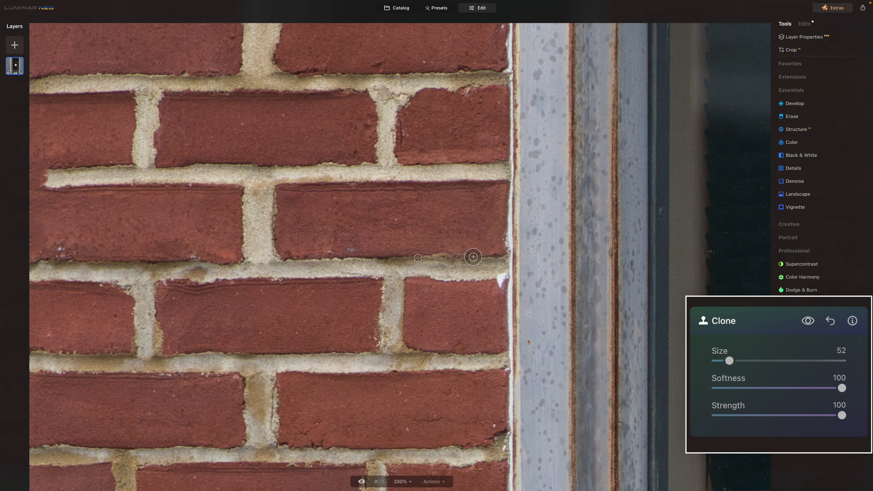
Clone intact mortar and its lower brick edge over the gap at the left end of the same mortar line.
{"action": "left_click_drag", "start_coordinate": [298, 237], "coordinate": [480, 243]}
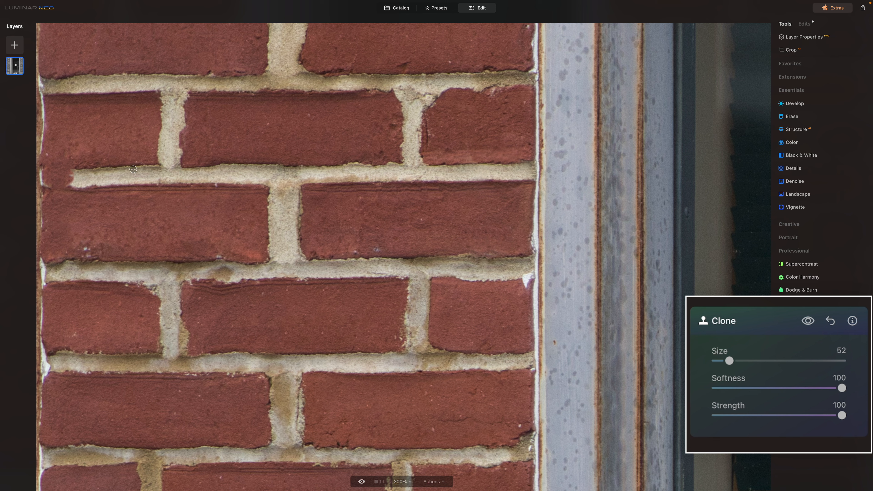
{"action": "left_click", "coordinate": [120, 166], "text": "alt"}
{"action": "left_click", "coordinate": [72, 168]}
{"action": "left_click_drag", "start_coordinate": [72, 168], "coordinate": [46, 168]}
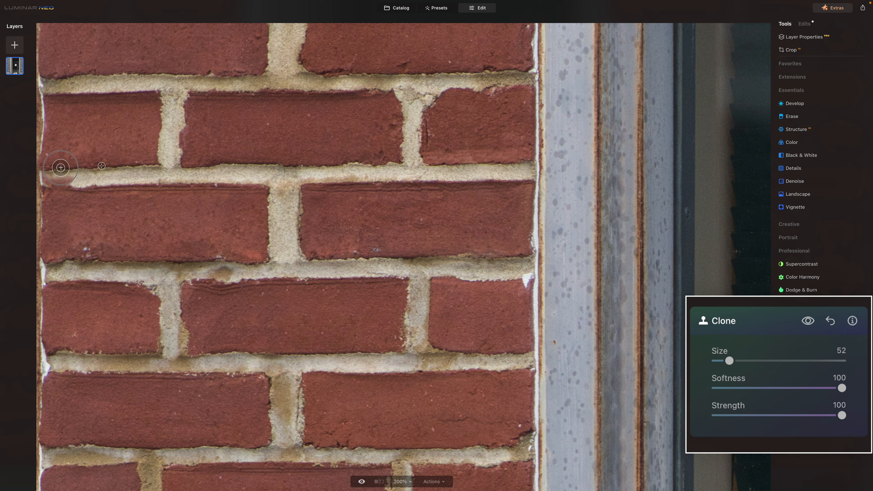
{"action": "left_click", "coordinate": [120, 185], "text": "alt"}
{"action": "mouse_move", "coordinate": [79, 187]}
{"action": "left_mouse_down"}
{"action": "mouse_move", "coordinate": [50, 185]}
{"action": "mouse_move", "coordinate": [48, 176]}
{"action": "mouse_move", "coordinate": [82, 180]}
{"action": "left_mouse_up"}
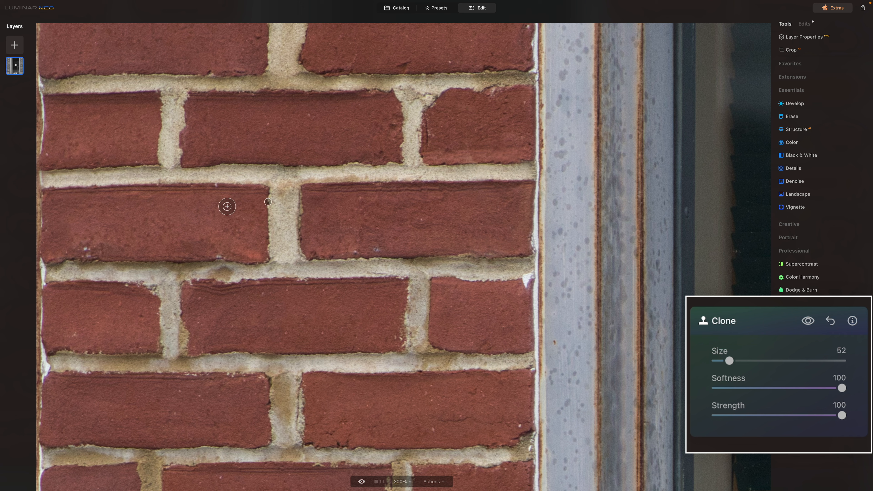
{"action": "left_click", "coordinate": [240, 226], "text": "alt"}
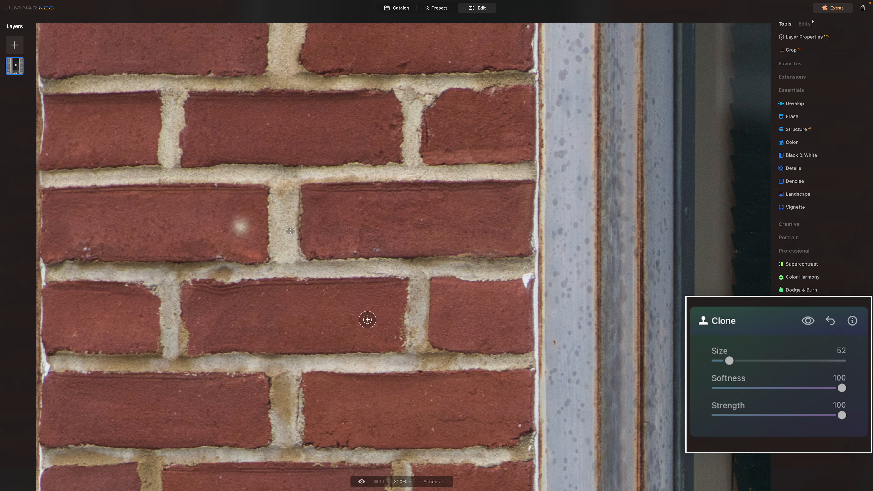
Examine the lower part of the left brick column and compare the whole photo with and without the cloning.
{"action": "scroll", "coordinate": [411, 365], "scroll_direction": "down", "scroll_amount": 10}
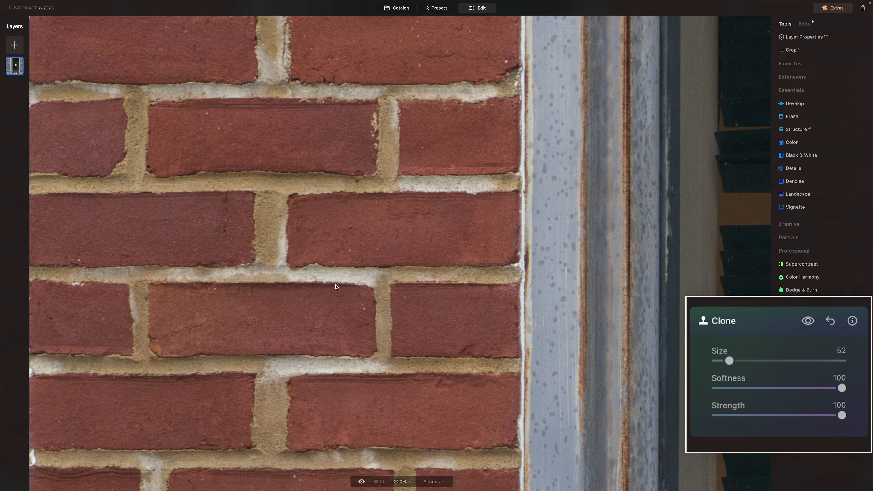
{"action": "scroll", "coordinate": [337, 287], "scroll_direction": "down", "scroll_amount": 10}
{"action": "scroll", "coordinate": [416, 321], "scroll_direction": "down", "scroll_amount": 8}
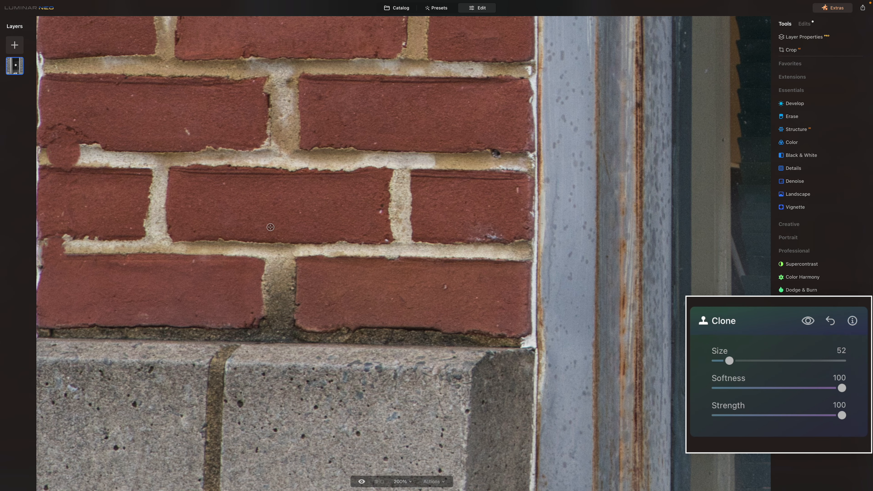
{"action": "key", "text": "super+0"}
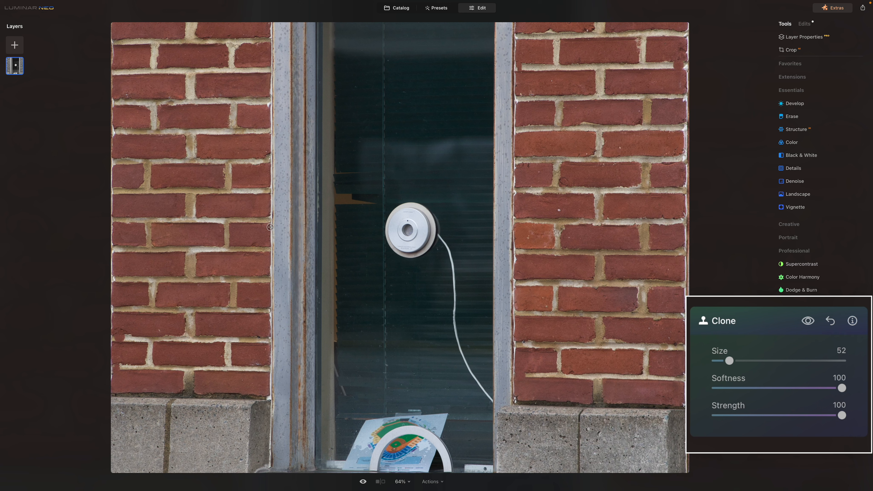
{"action": "left_click", "coordinate": [808, 321]}
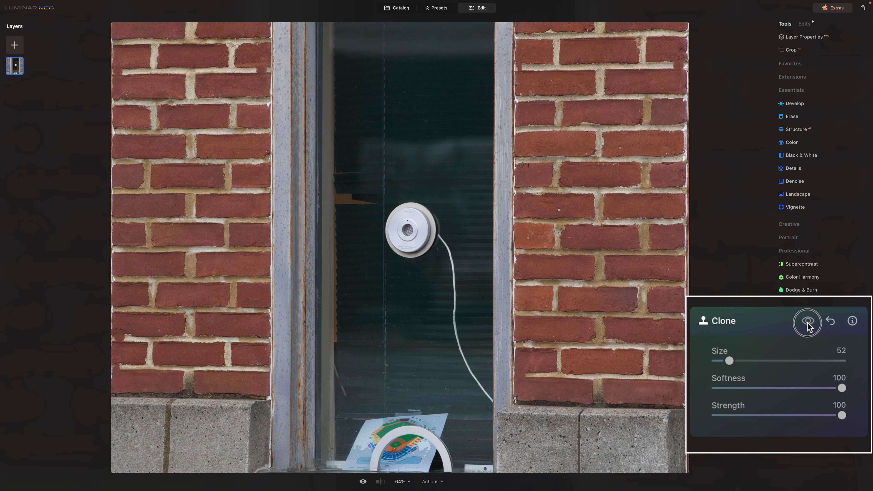
{"action": "left_click", "coordinate": [808, 322]}
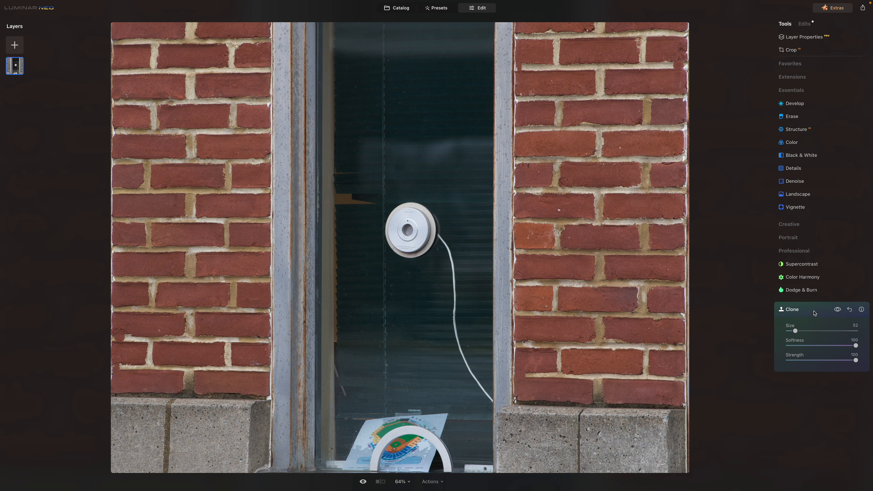
Close the Clone tool and compare the edited photo with the original.
{"action": "left_click", "coordinate": [813, 311]}
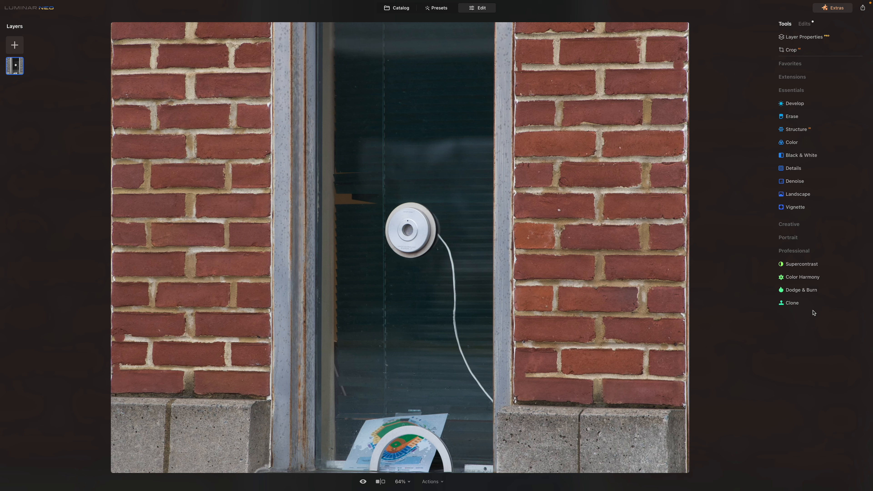
{"action": "key", "text": "backslash"}
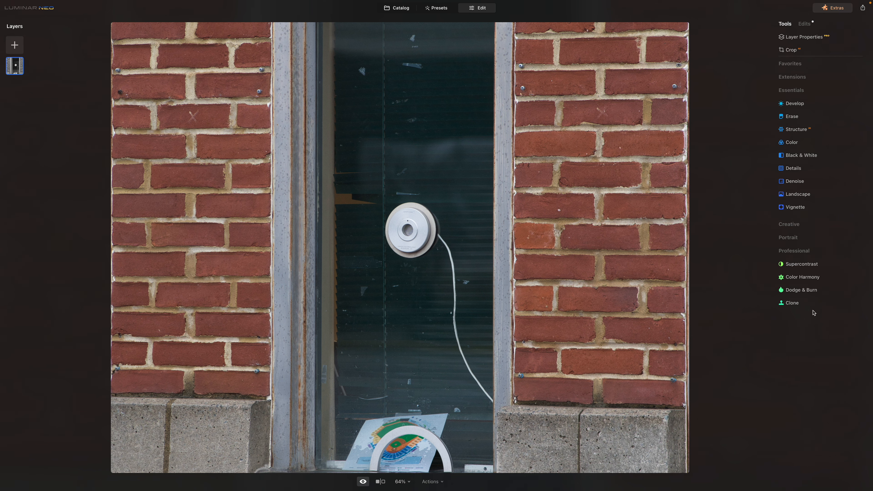
{"action": "key", "text": "backslash"}
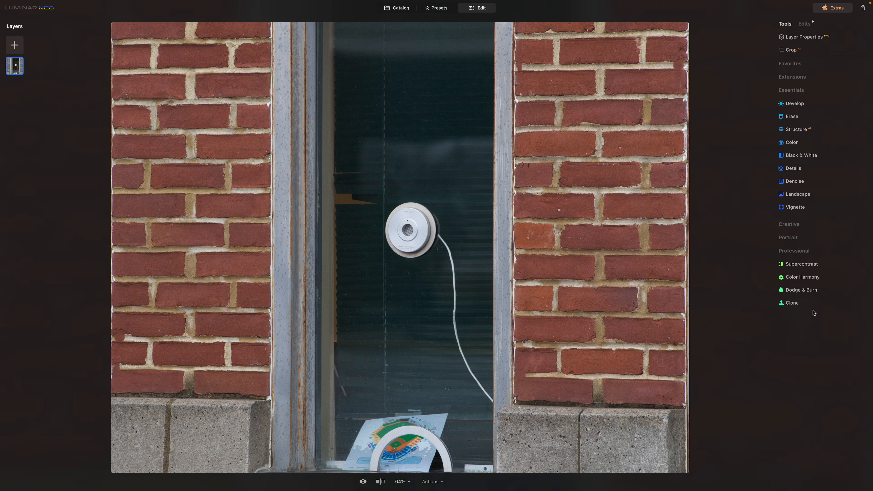